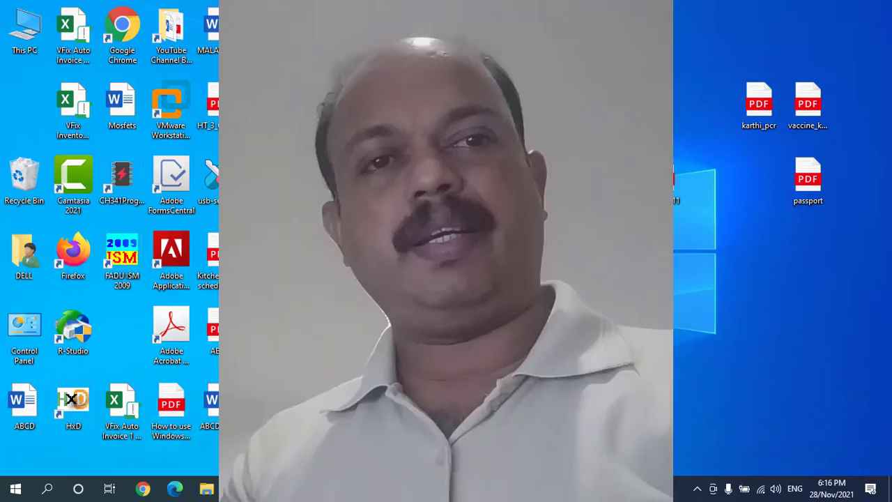
Launch Adobe Photoshop 7.0 ME from the taskbar so its blank untitled document shows.
mouse_move(206, 488)
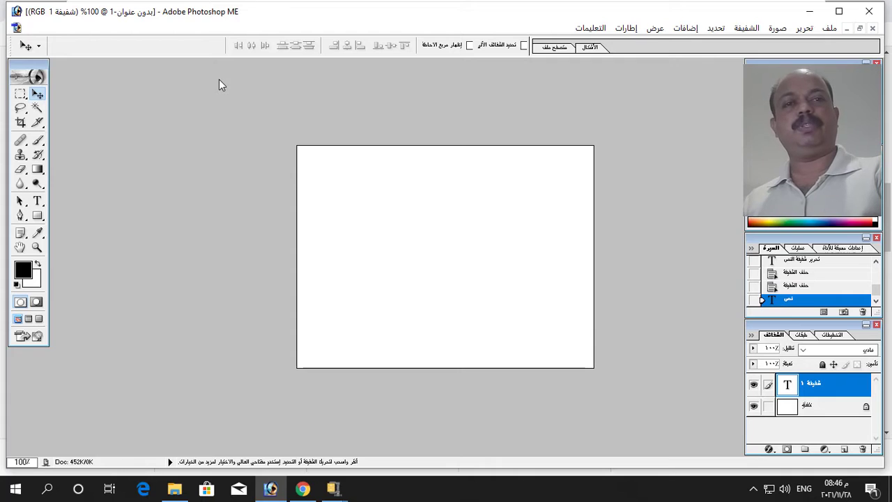
left_click(591, 28)
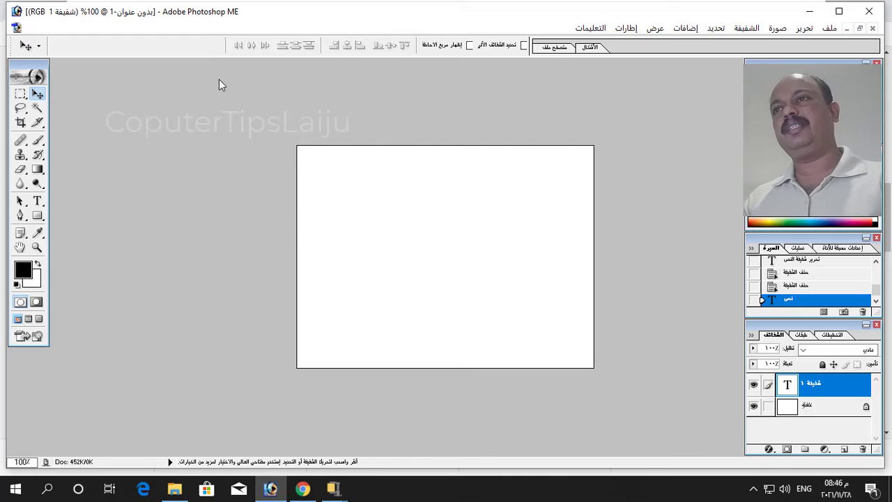
left_click(591, 28)
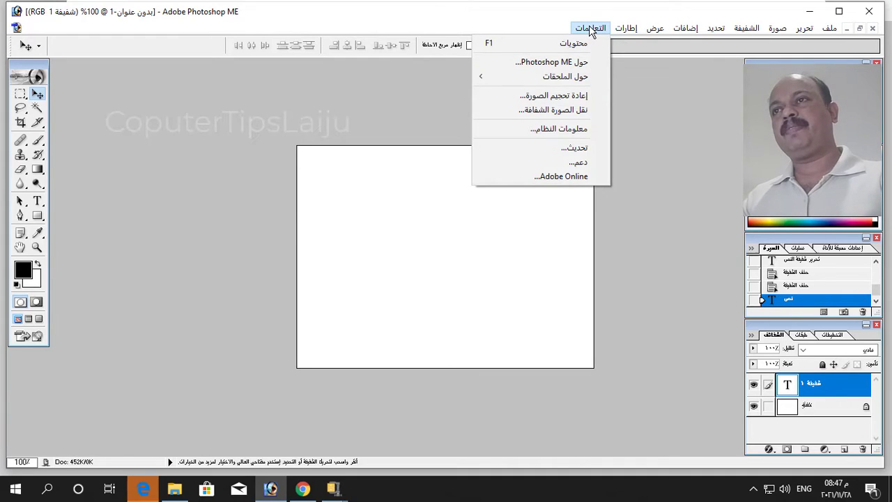
left_click(558, 63)
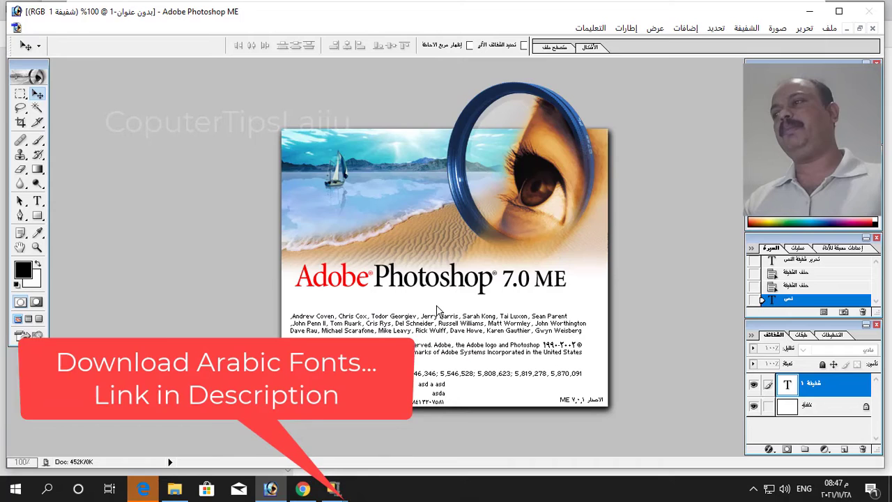
left_click(437, 310)
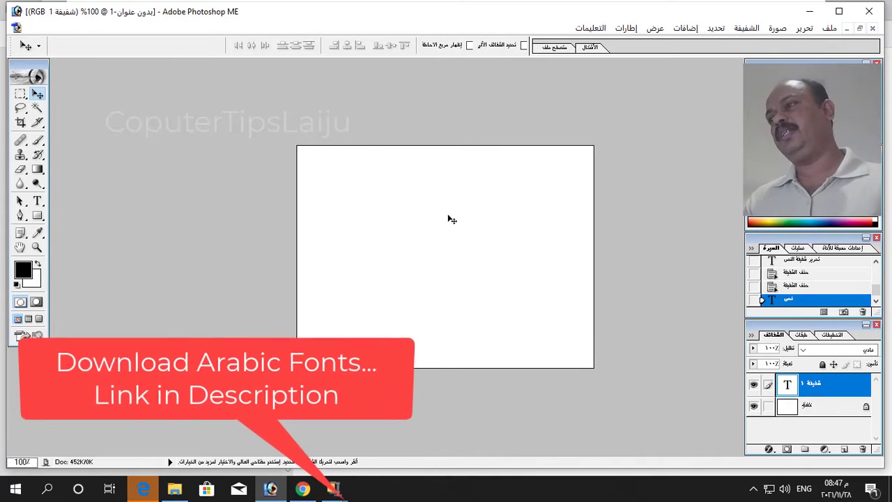
Draw a 60 pt text box near the canvas centre, then type and erase test characters.
left_click(38, 200)
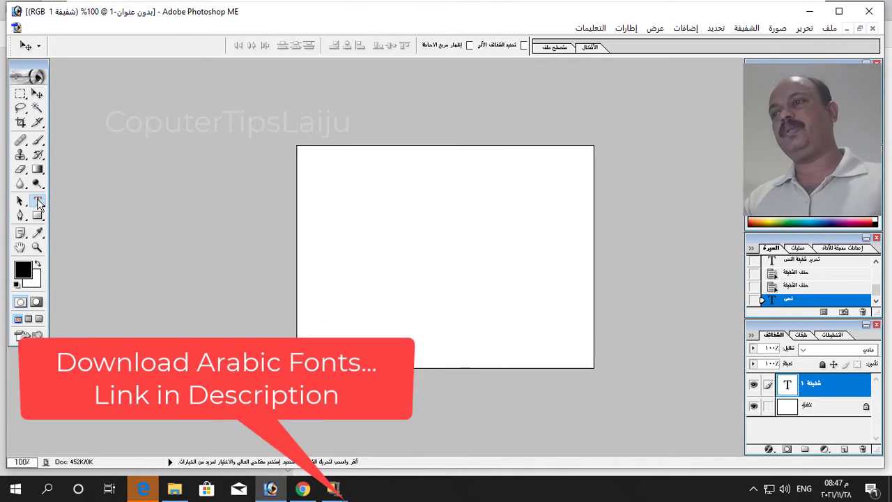
left_click_drag(349, 188, 566, 304)
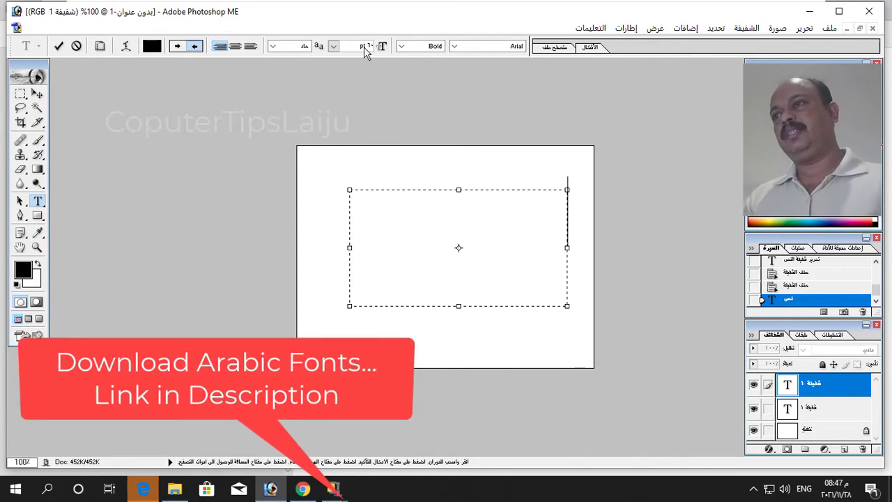
left_click(334, 46)
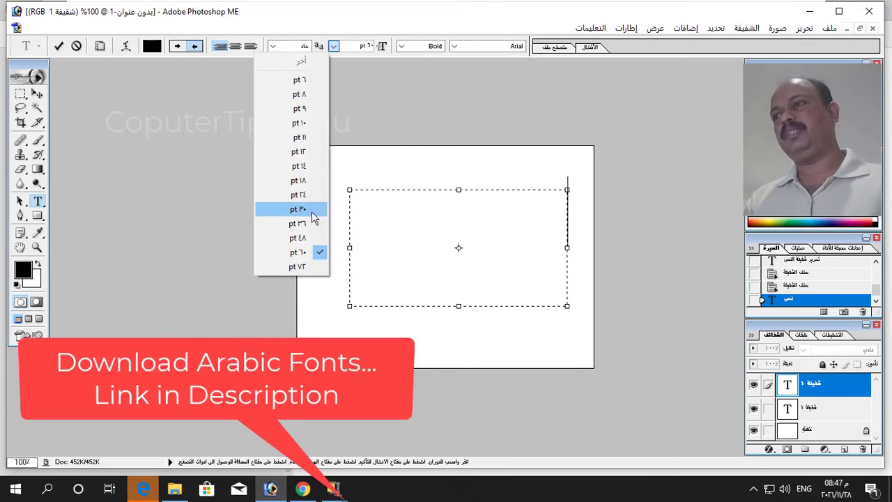
left_click(301, 252)
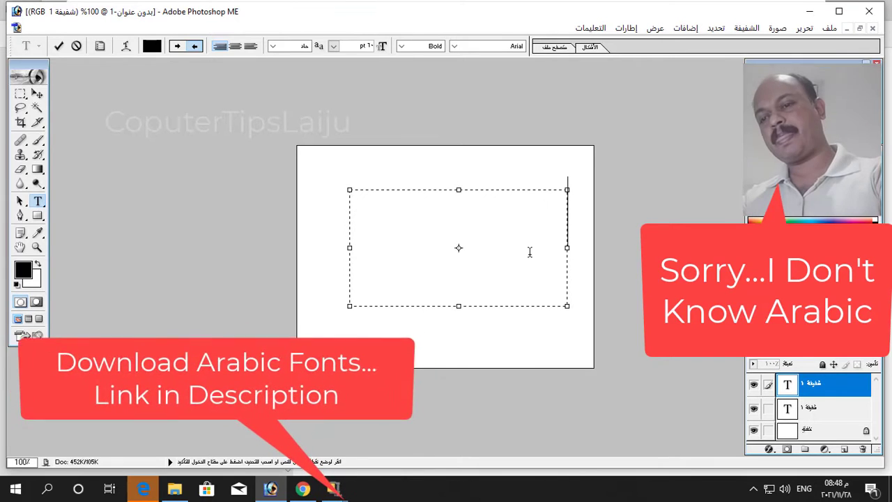
type("ا")
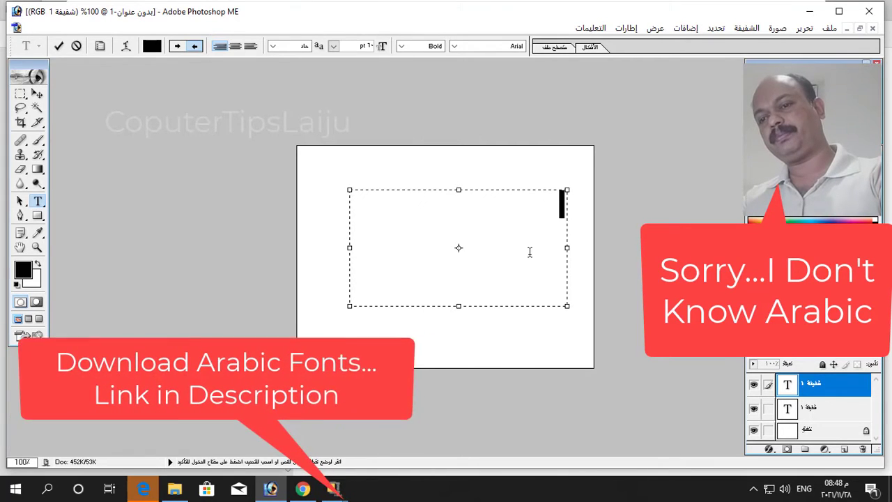
type("p")
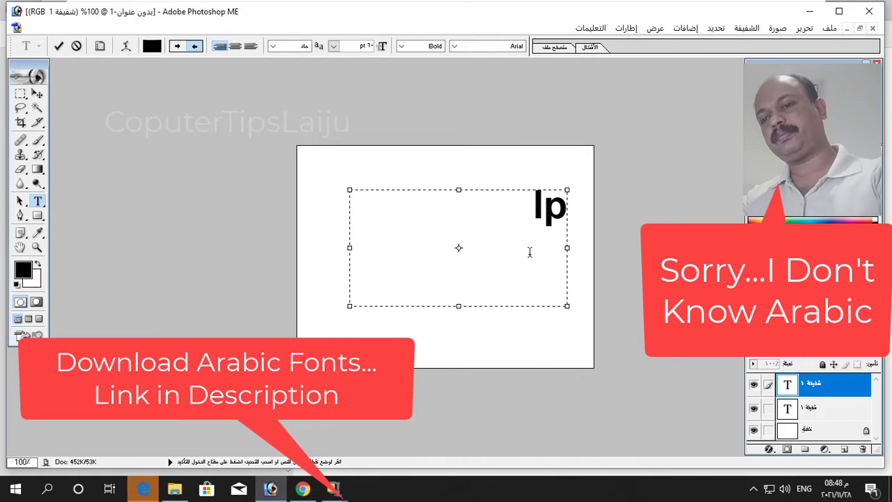
type("l")
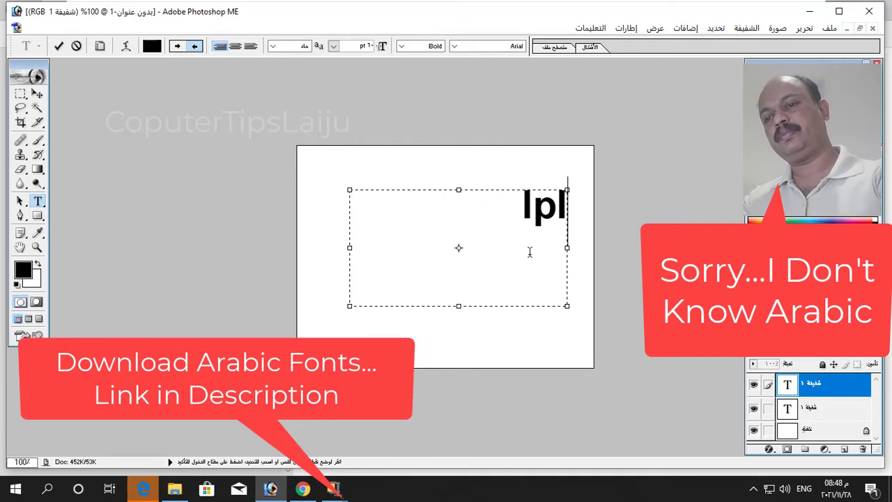
type("]")
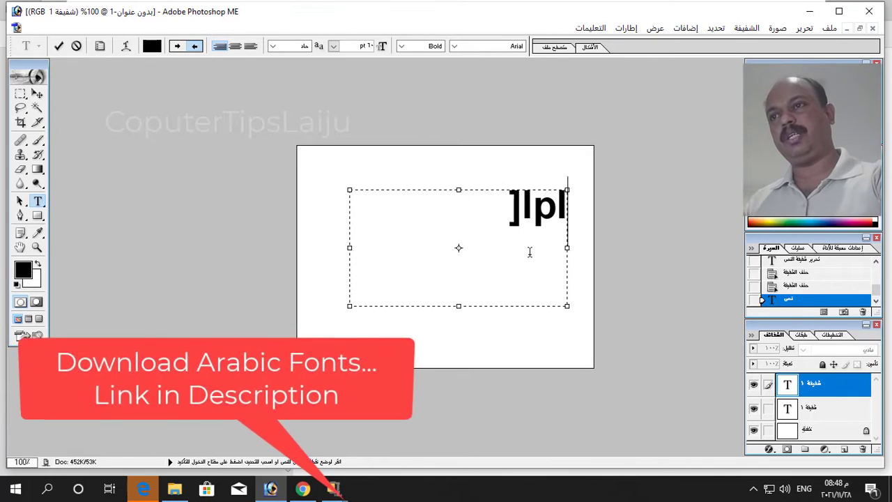
key("BackSpace")
key("BackSpace")
key("BackSpace")
key("BackSpace")
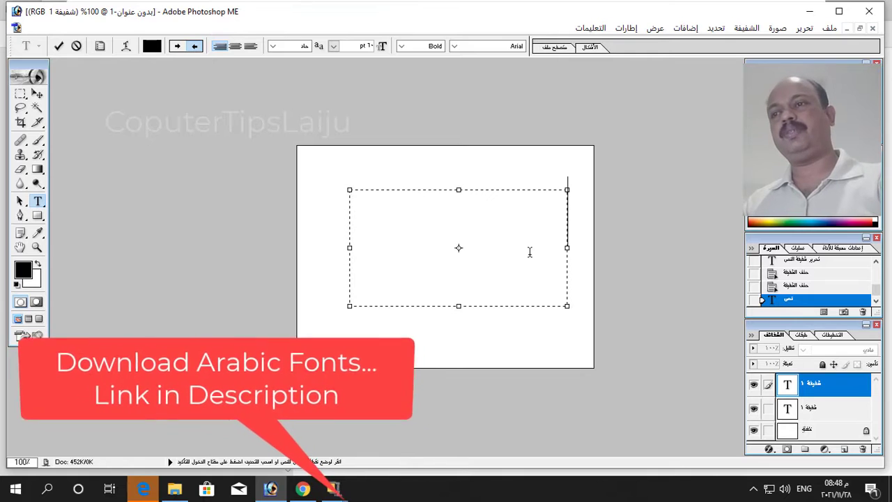
left_click(804, 489)
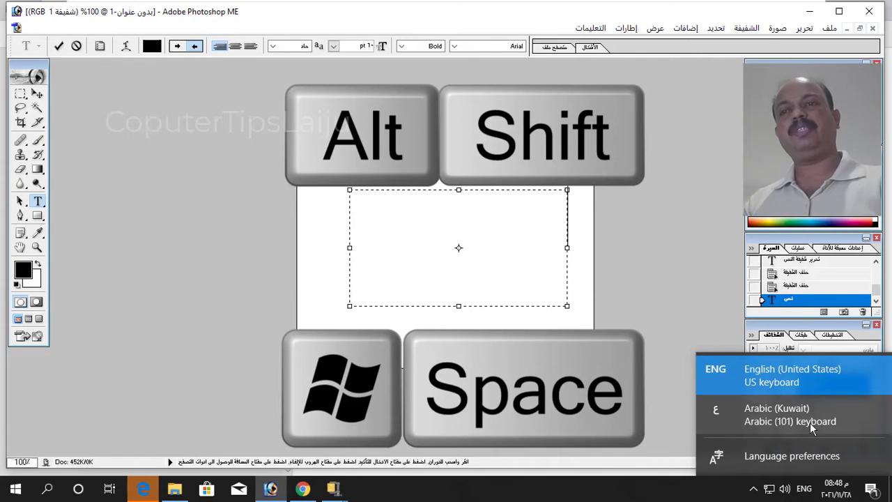
left_click(499, 491)
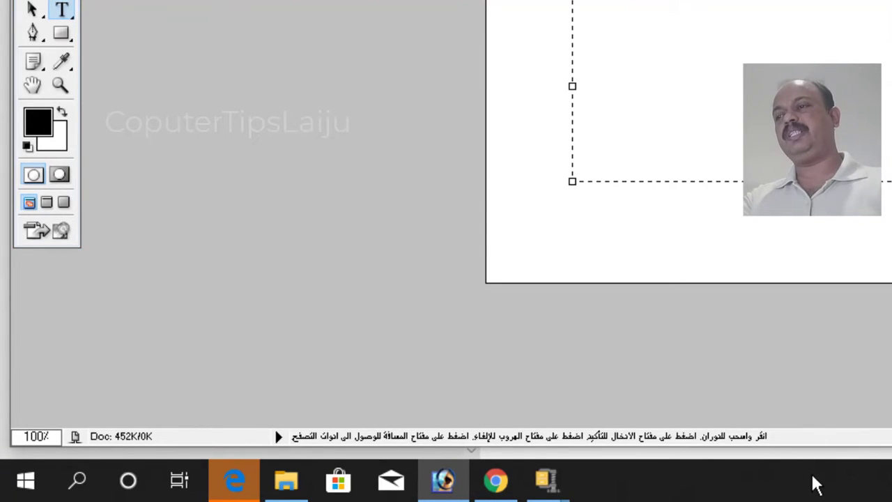
Open Control Panel via the Run box and go to Clock and Region > Region.
key("super+r")
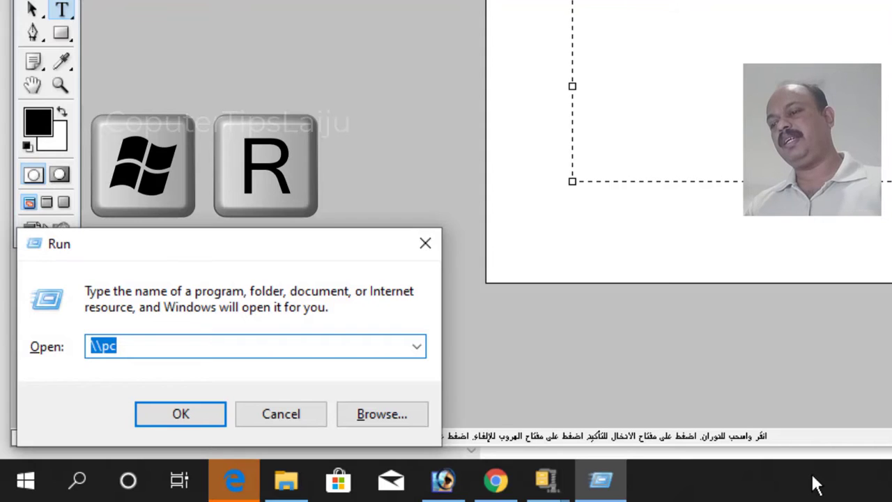
type("control")
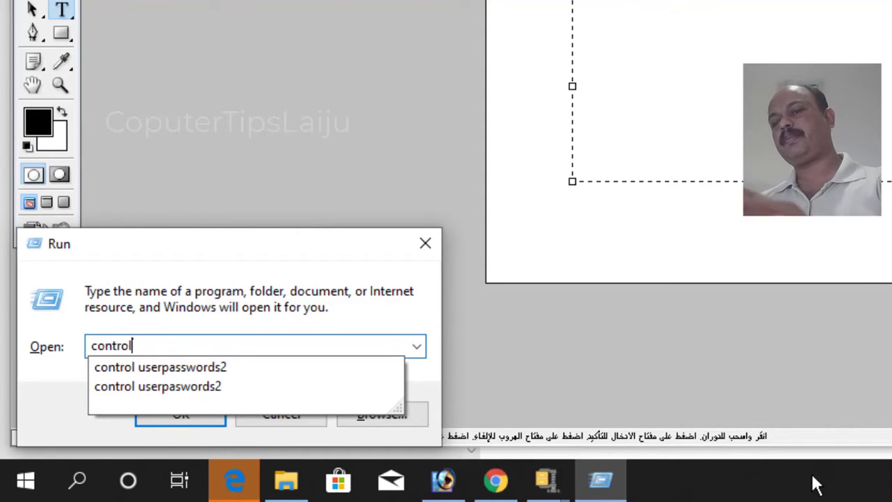
key("Escape")
key("Escape")
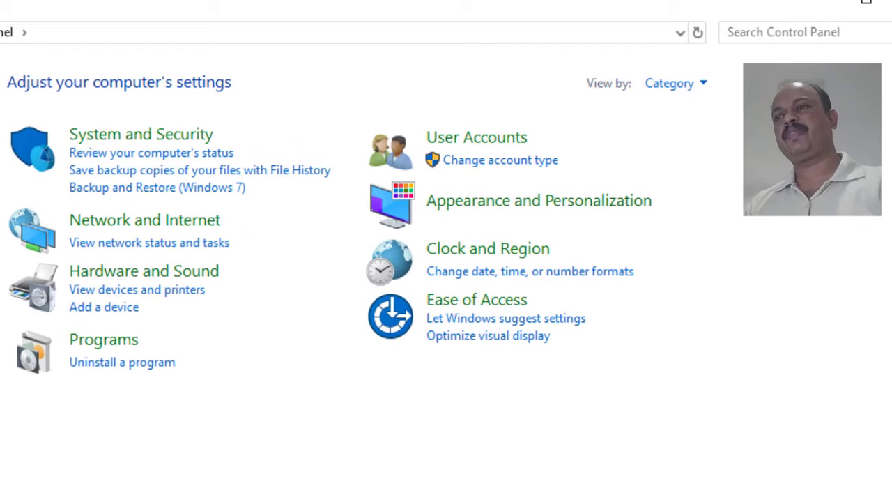
left_click(499, 256)
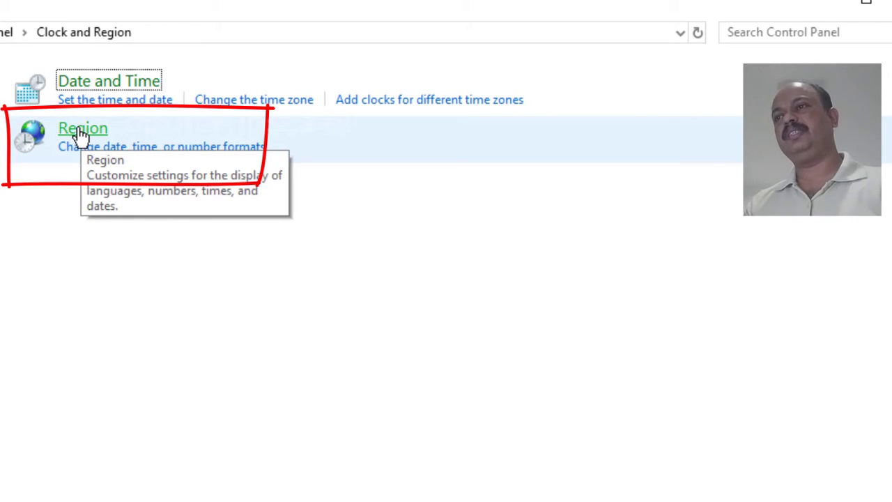
left_click(82, 132)
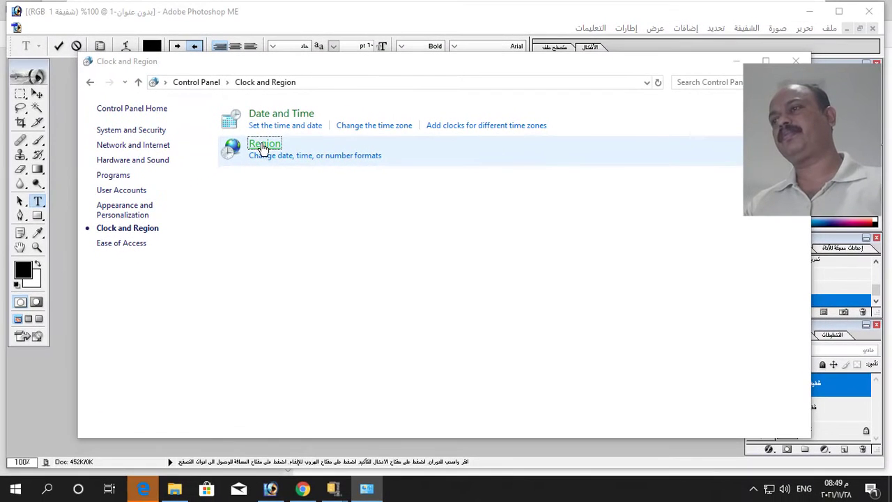
left_click(262, 148)
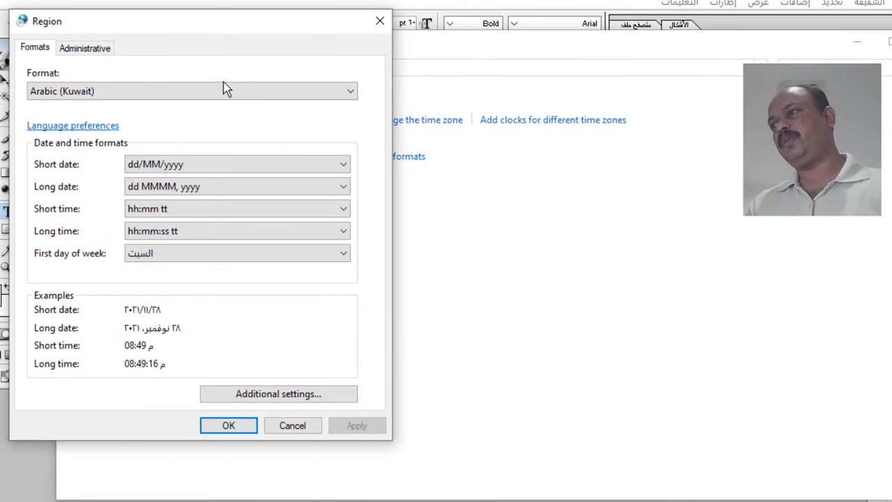
Keep Arabic (Kuwait) as format and verify the Arabic (Kuwait) system locale, closing unchanged.
left_click(352, 93)
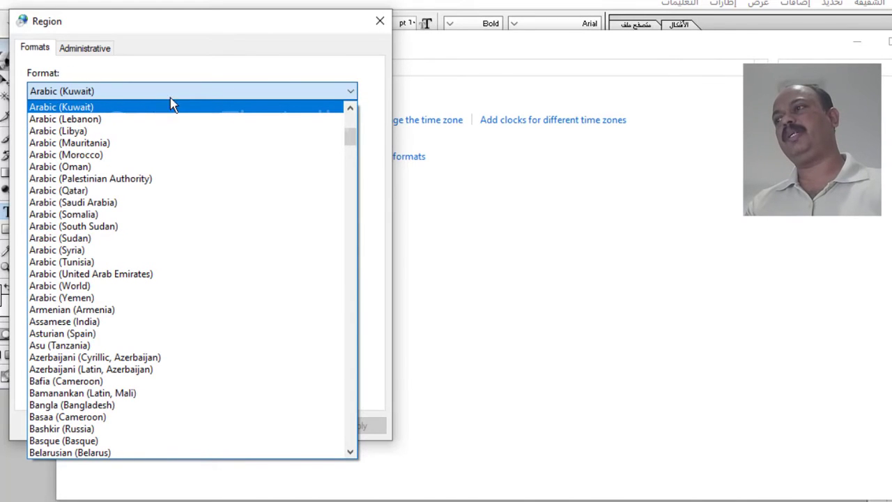
left_click(272, 58)
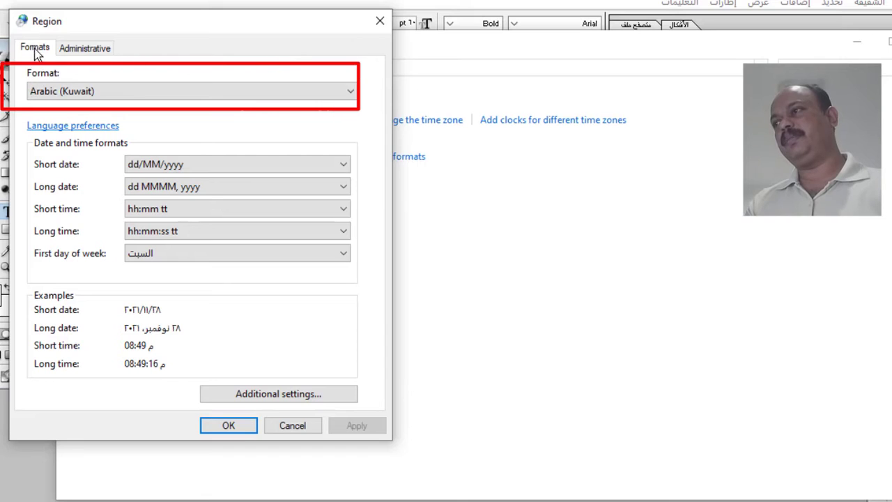
left_click(84, 49)
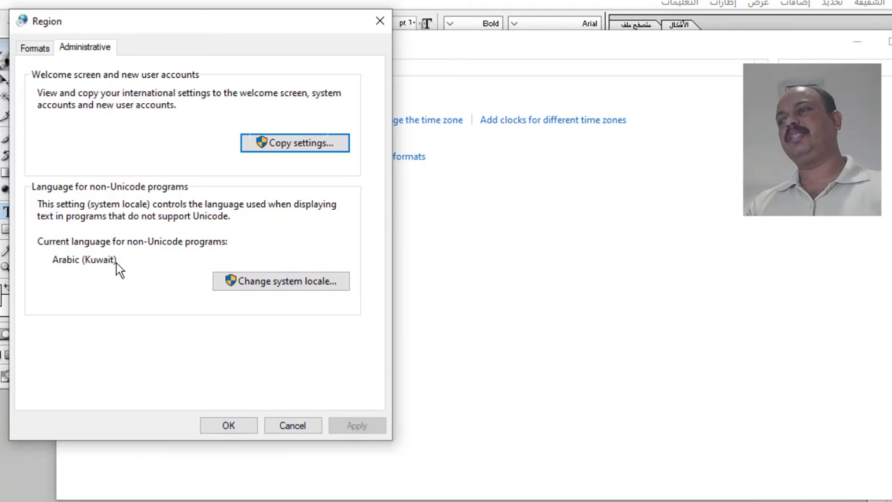
left_click(285, 287)
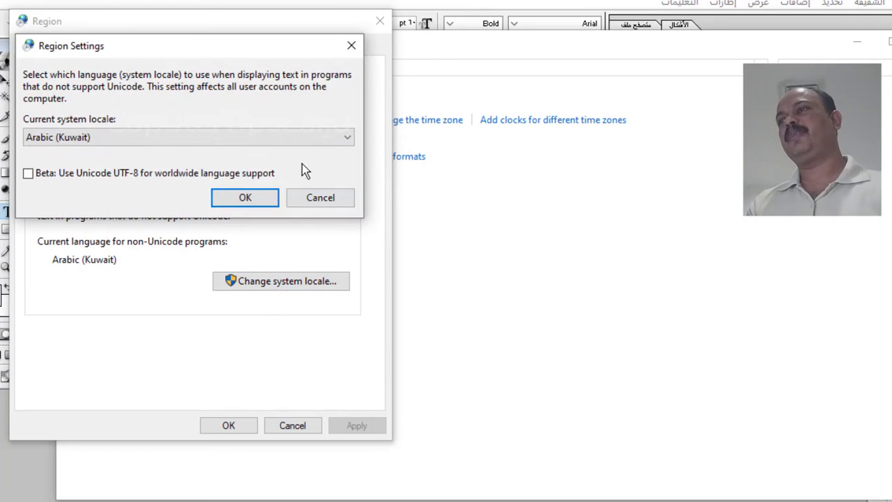
left_click(348, 141)
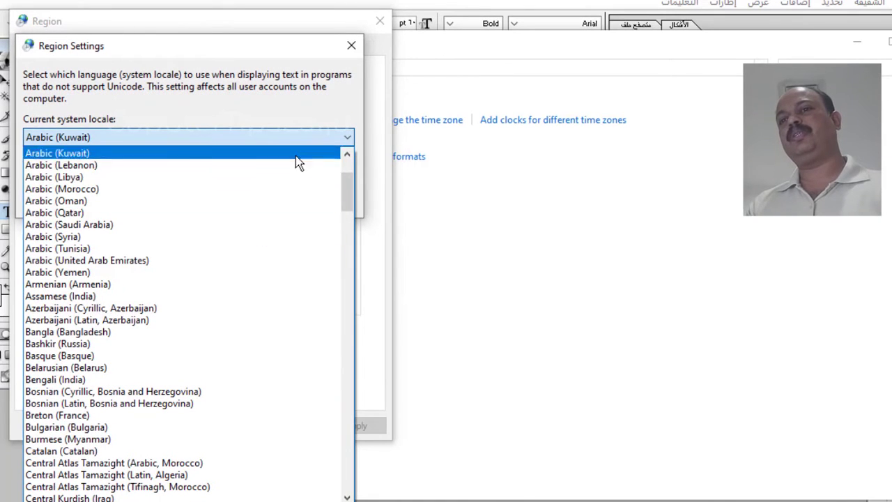
left_click(300, 45)
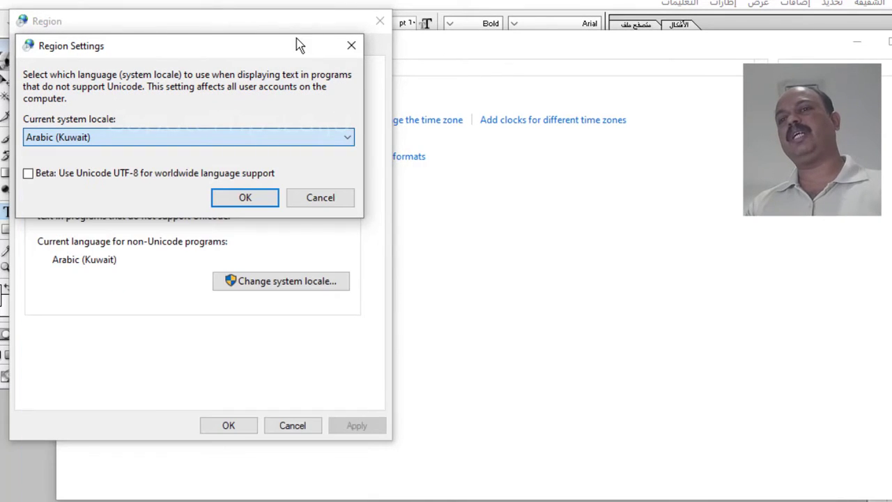
left_click(351, 46)
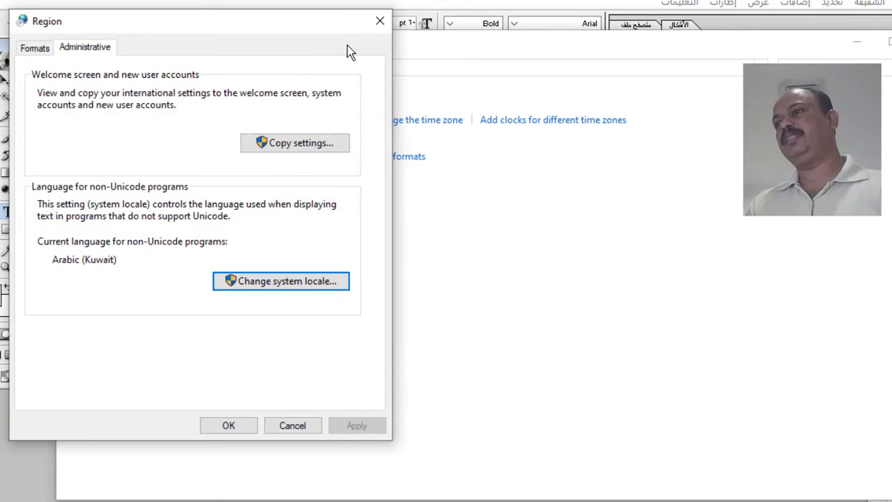
Apply Arabic (Kuwait) as the format and Kuwait as the current location.
key("Escape")
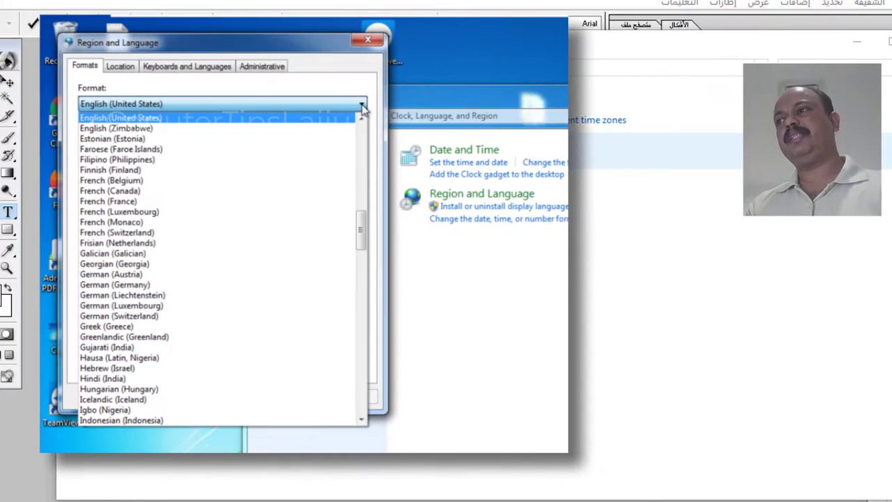
left_click_drag(362, 225, 361, 119)
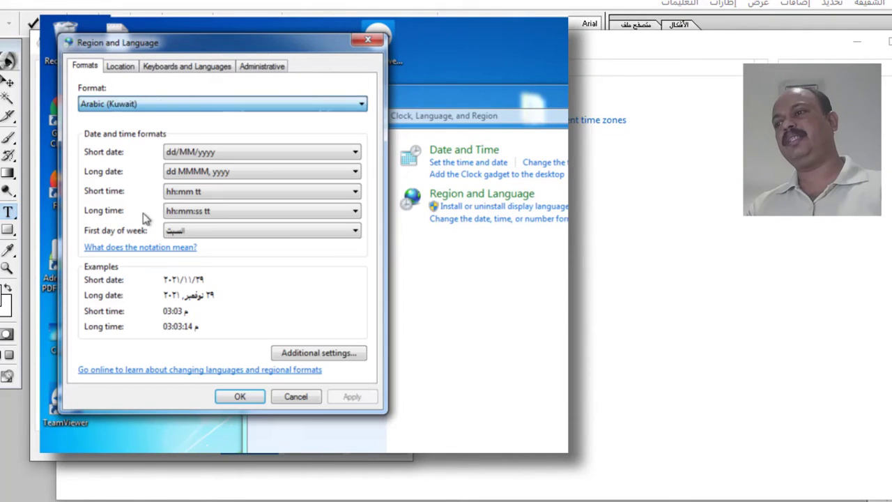
left_click(352, 396)
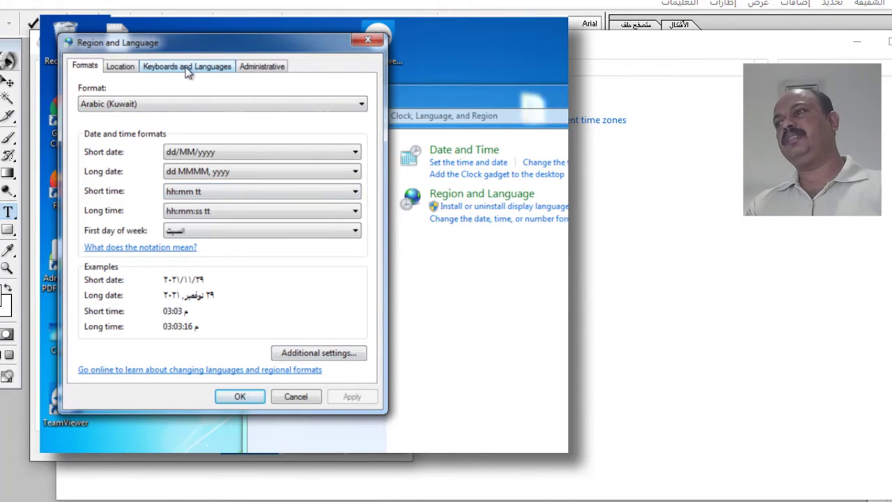
left_click(124, 69)
left_click(359, 147)
scroll(355, 329, "up", 10)
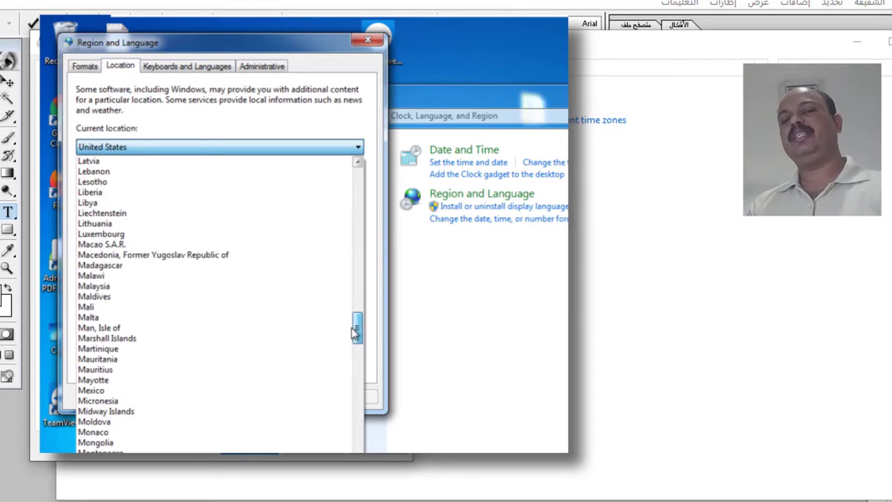
left_click(219, 213)
left_click(352, 396)
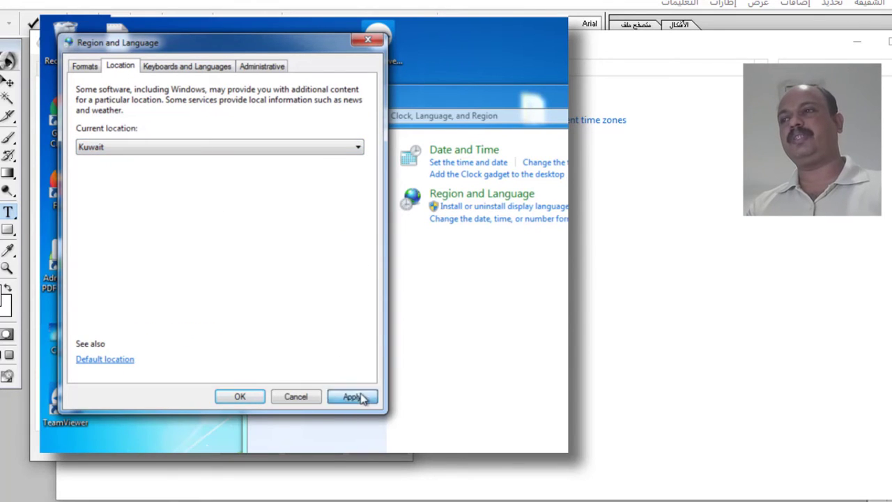
Check the installed keyboards and input languages.
left_click(214, 66)
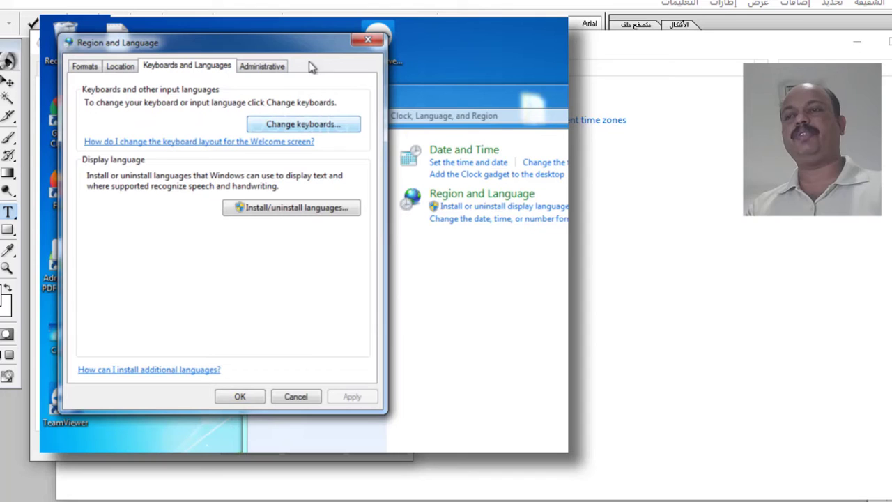
left_click(300, 124)
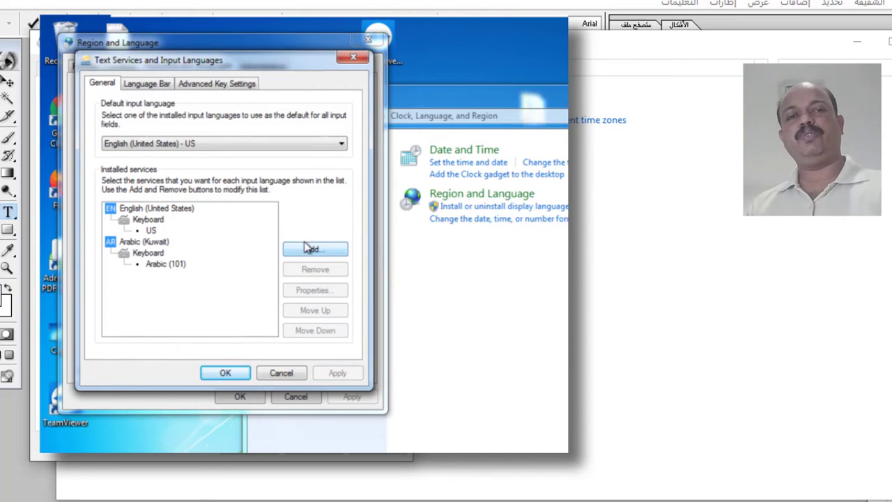
left_click(353, 57)
Change the system locale for non-Unicode programs to Arabic (Kuwait) and confirm.
left_click(268, 69)
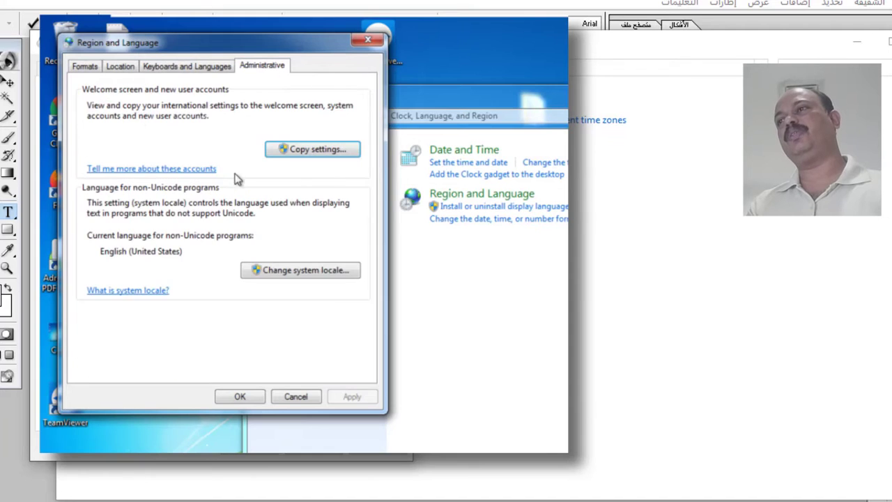
left_click(307, 271)
left_click(359, 143)
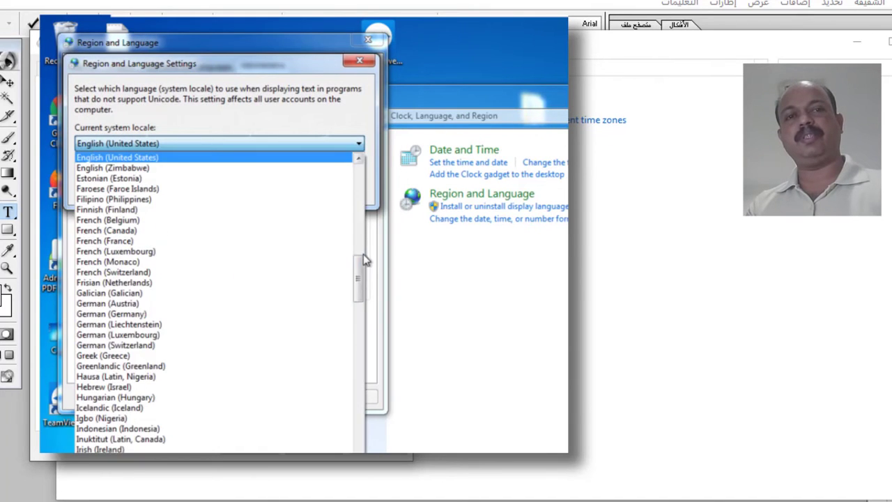
left_click_drag(360, 259, 355, 182)
left_click(198, 241)
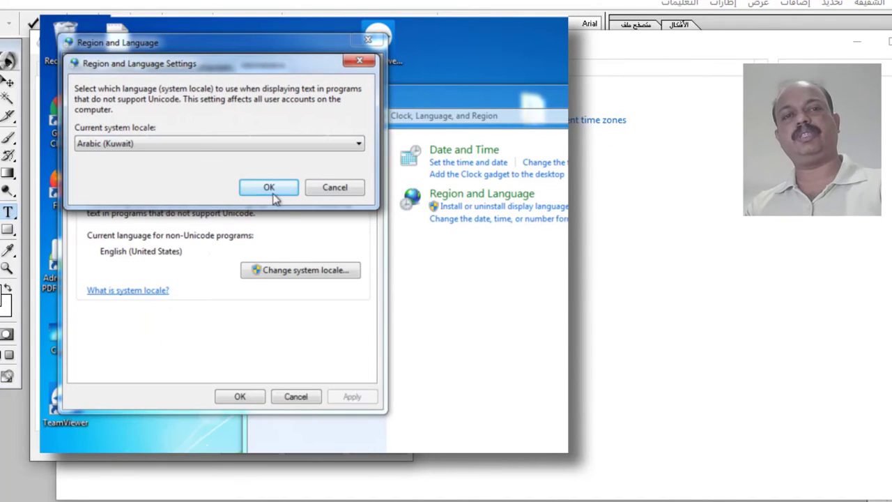
left_click(269, 188)
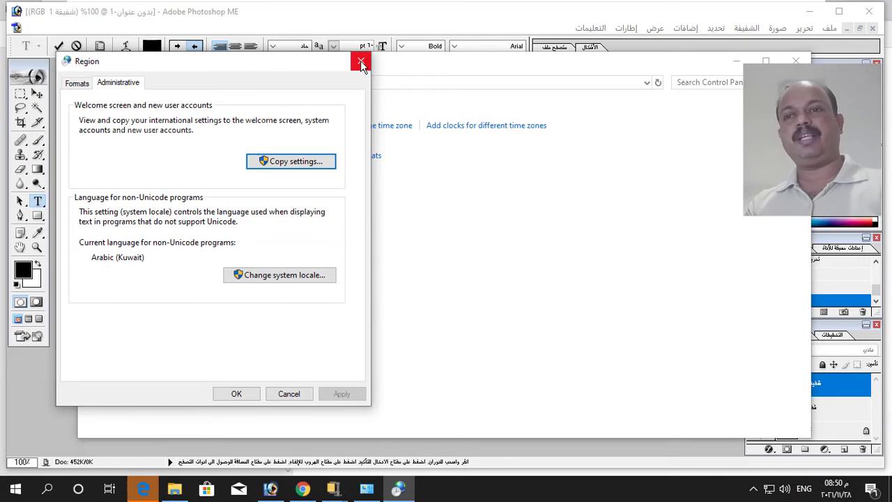
Back in Photoshop, switch input to Arabic (Kuwait), type an Arabic name and select it.
left_click(361, 64)
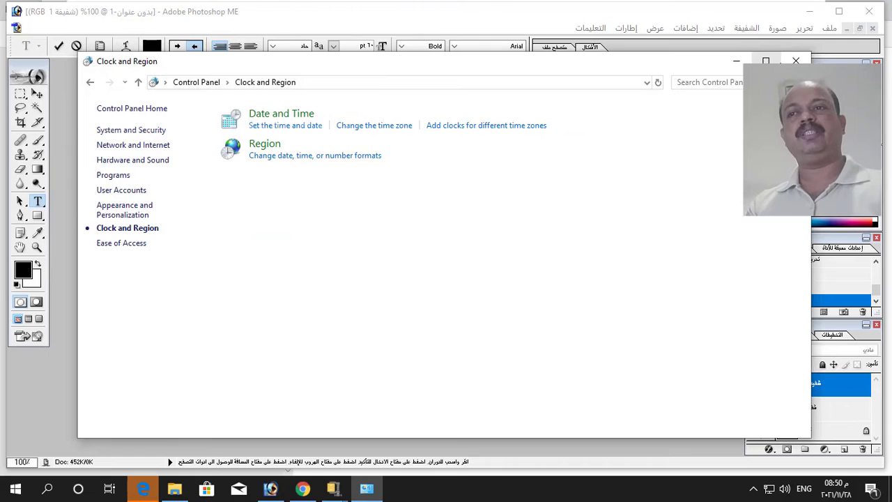
left_click(795, 61)
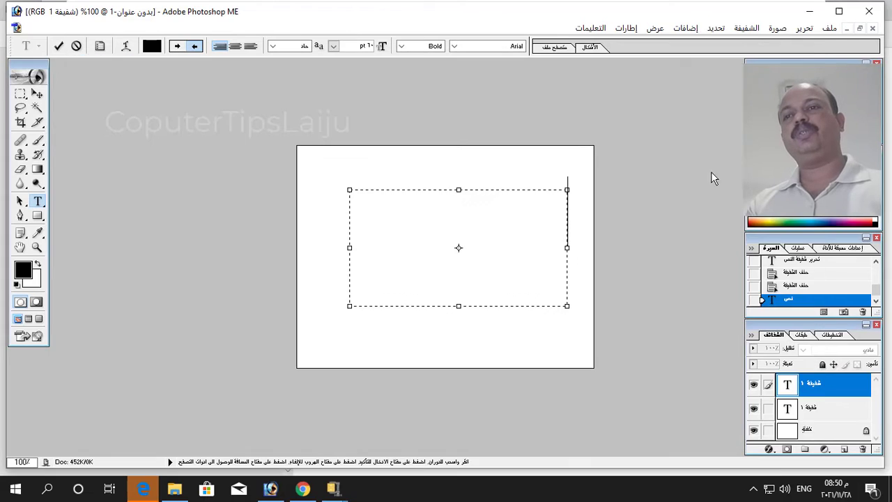
left_click(803, 489)
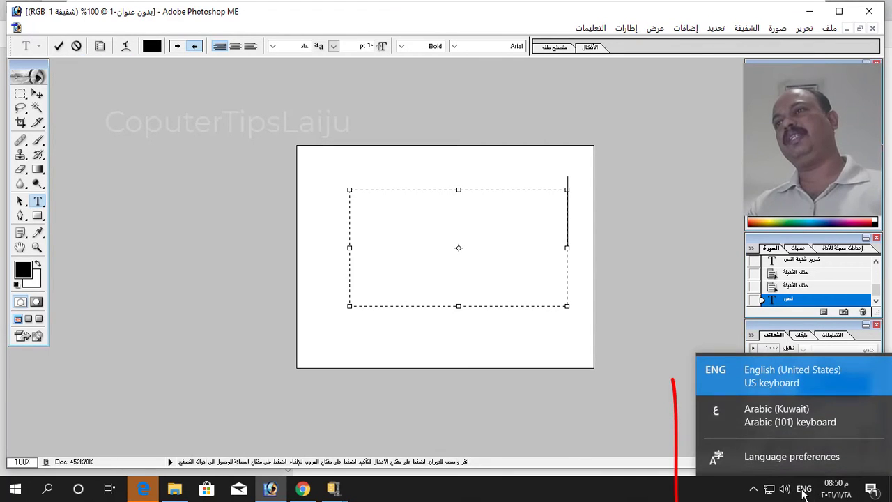
left_click(762, 413)
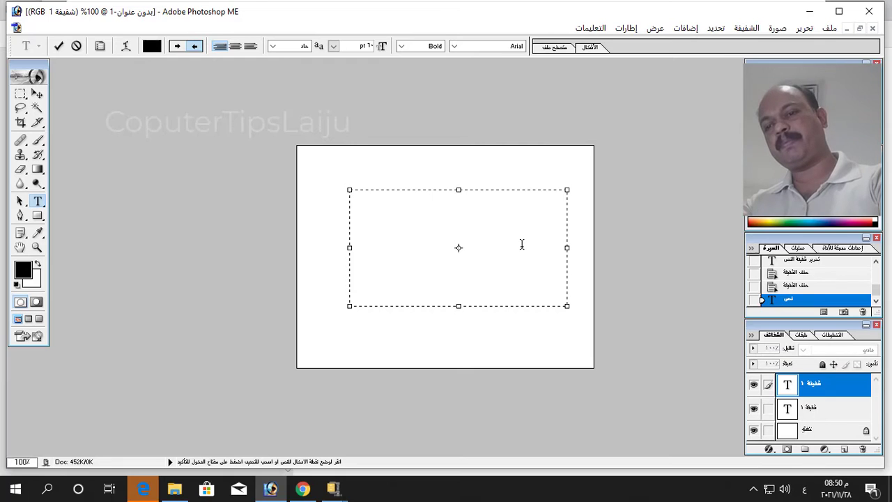
type("م")
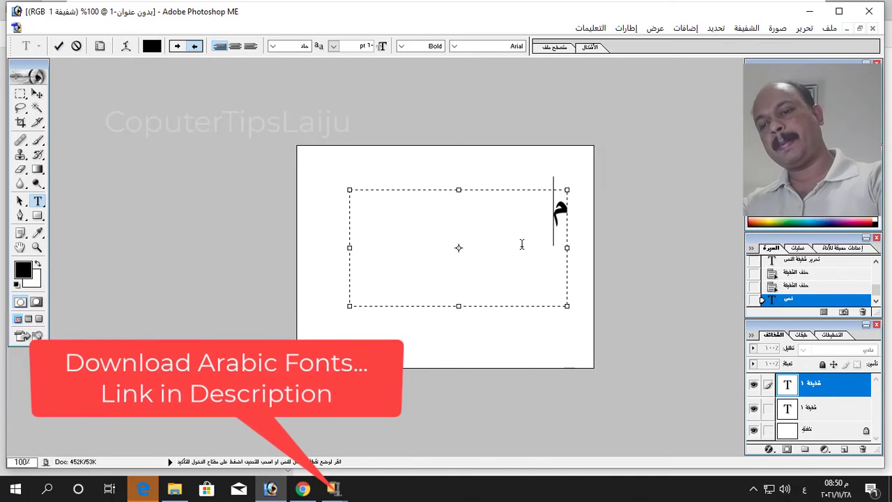
type("حم")
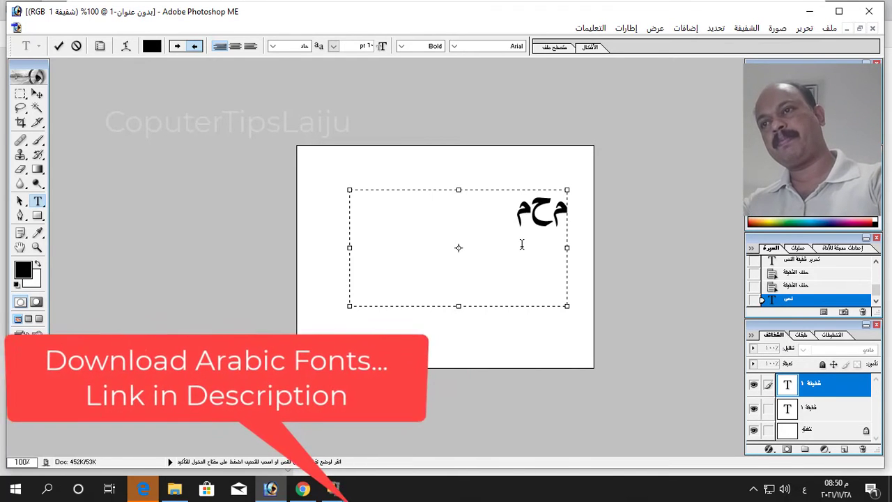
type("د")
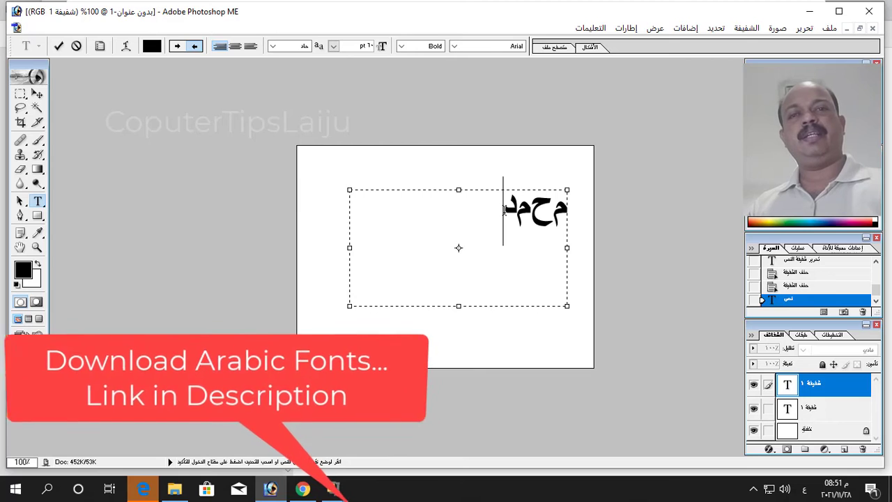
left_click_drag(503, 209, 568, 209)
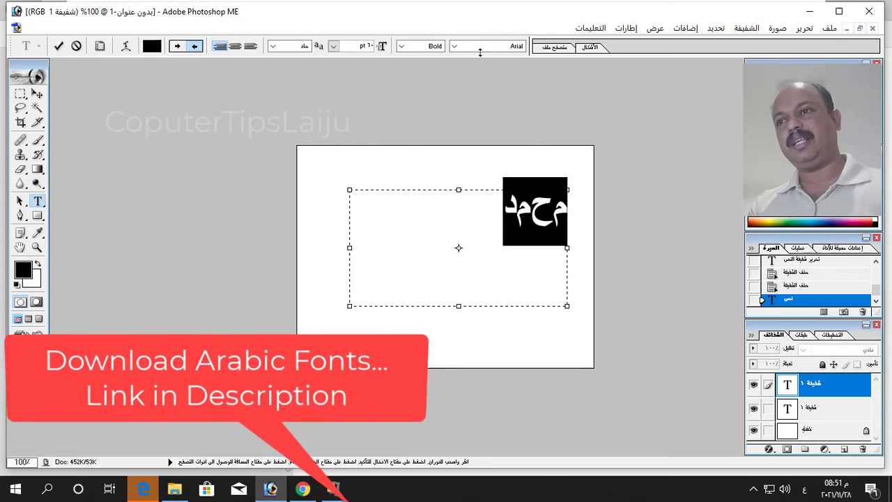
Restyle the selected Arabic word in Traditional Arabic, then erase it from the text box.
left_click(454, 46)
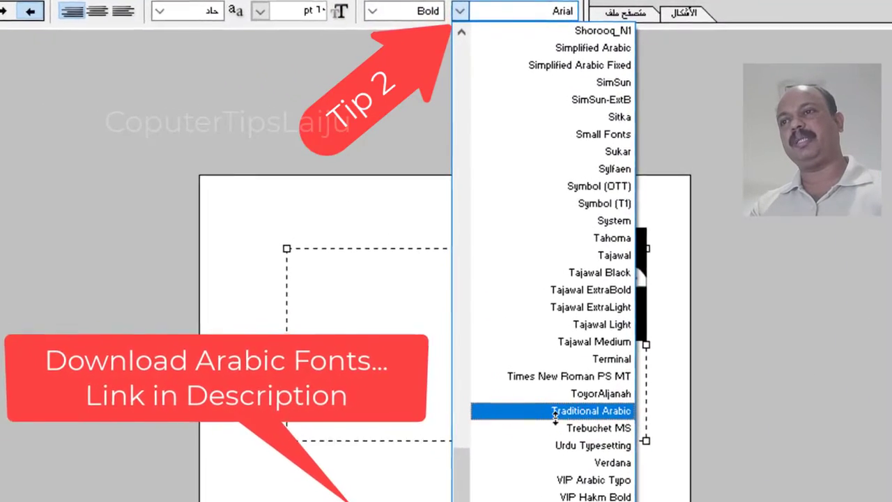
left_click(607, 427)
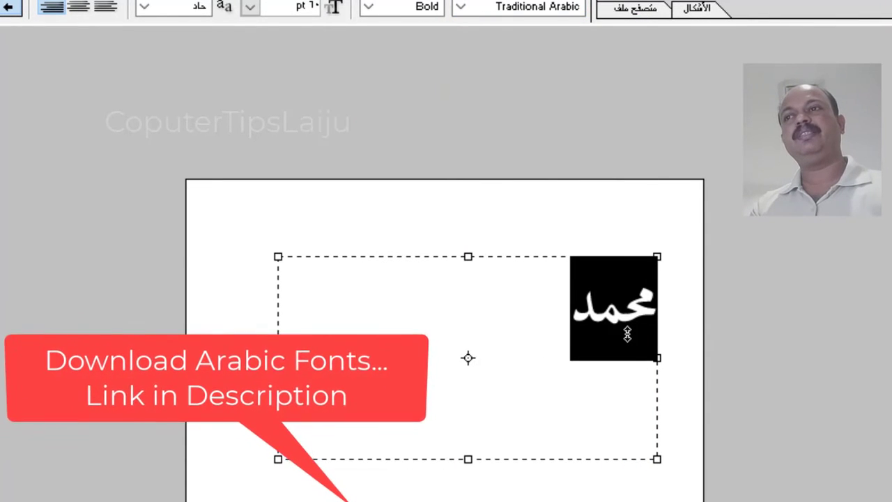
left_click(551, 328)
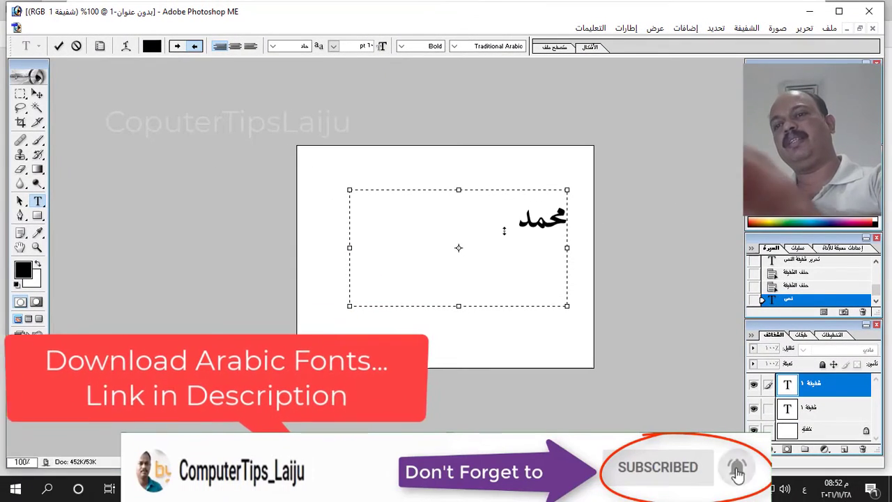
key("BackSpace")
key("BackSpace")
key("BackSpace")
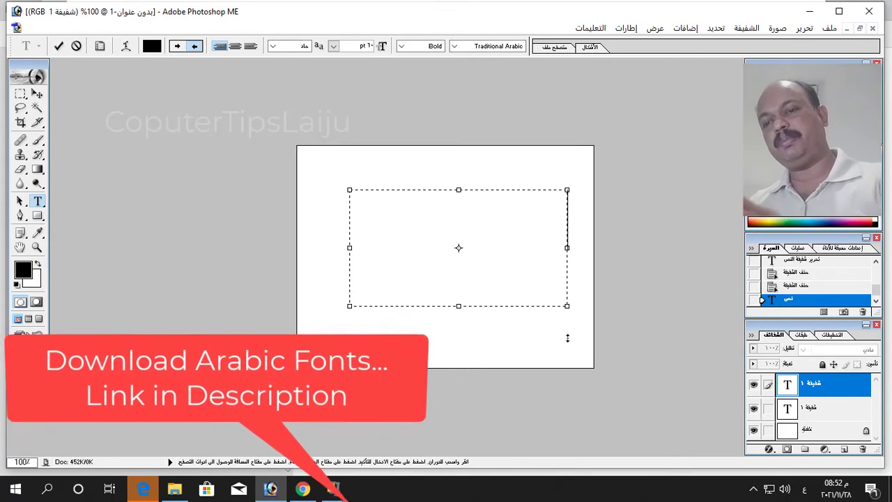
Type the Arabic name on two lines in Traditional Arabic, deleting a stray third test line.
type("محمد")
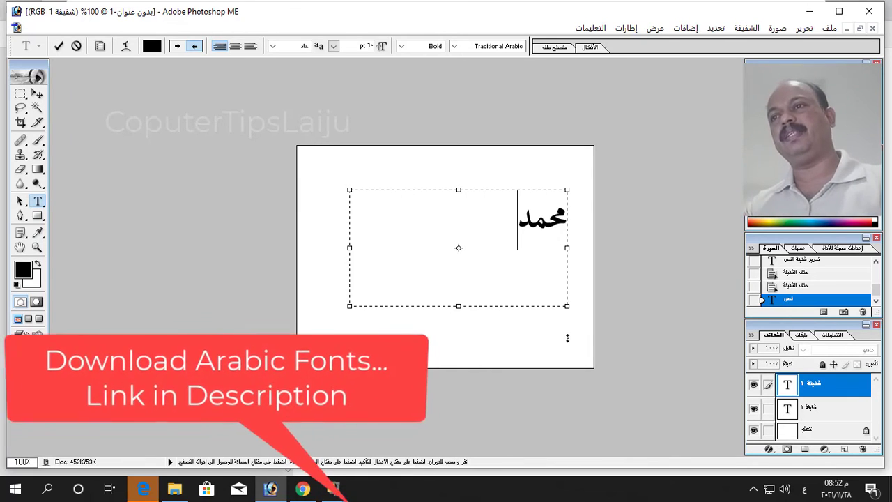
key("Return")
type("لا")
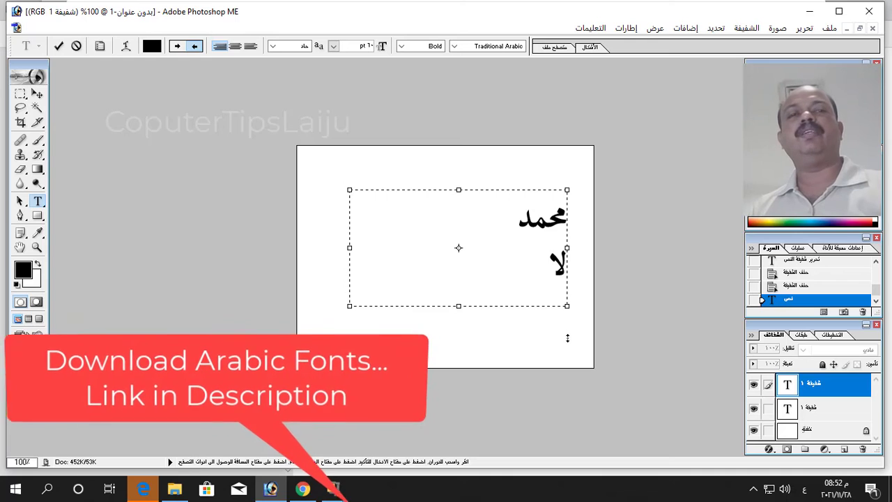
type("ي")
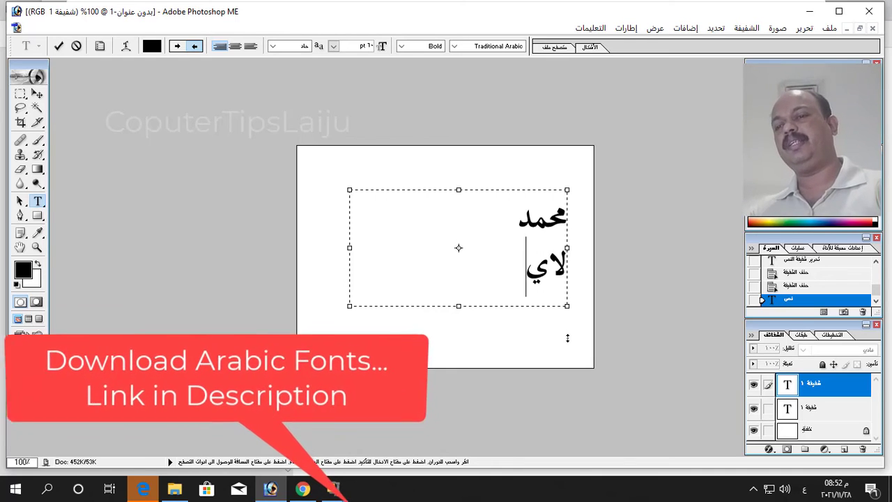
type("زو")
key("Return")
type("سايتبالستيبالستيبا")
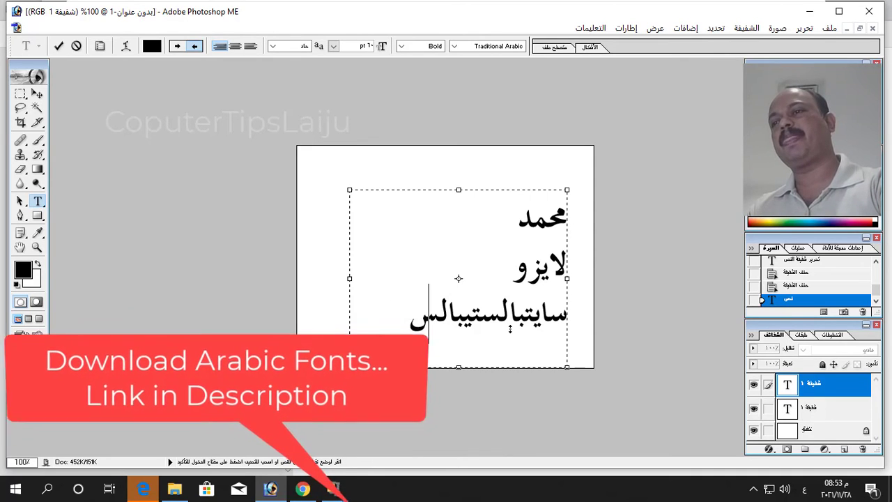
key("BackSpace")
key("BackSpace")
key("BackSpace")
key("BackSpace")
key("BackSpace")
key("BackSpace")
key("BackSpace")
key("BackSpace")
key("BackSpace")
key("BackSpace")
key("BackSpace")
key("BackSpace")
key("BackSpace")
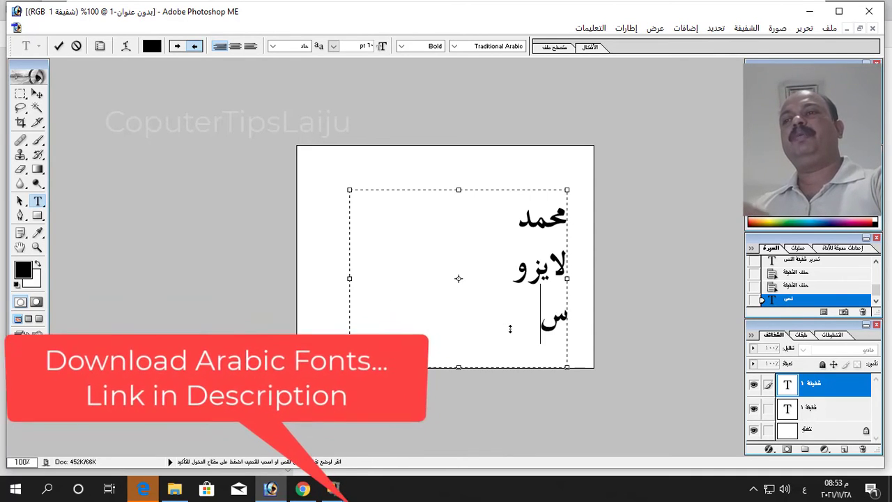
key("BackSpace")
key("BackSpace")
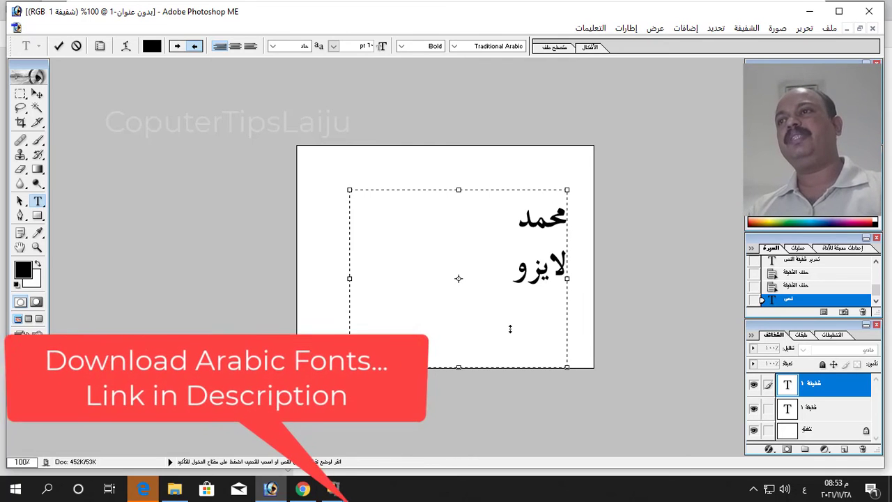
Select the first Arabic line and set it in Tajawal Black.
left_click_drag(517, 220, 563, 220)
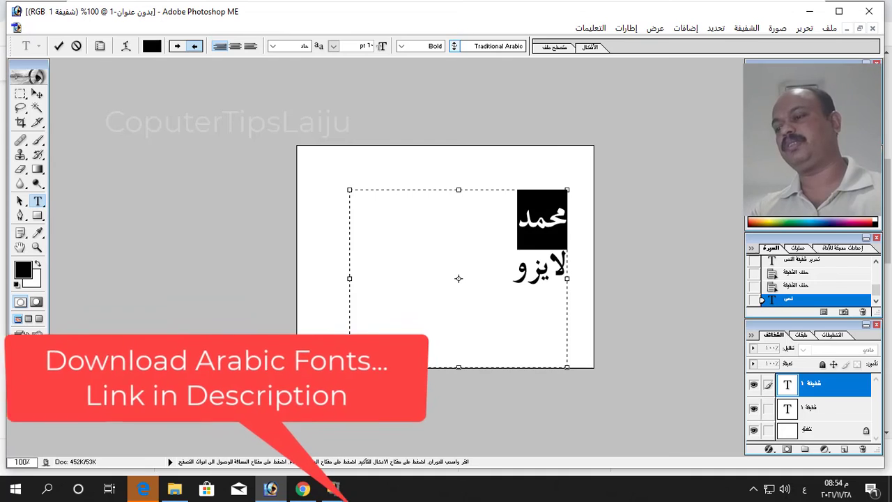
left_click(454, 46)
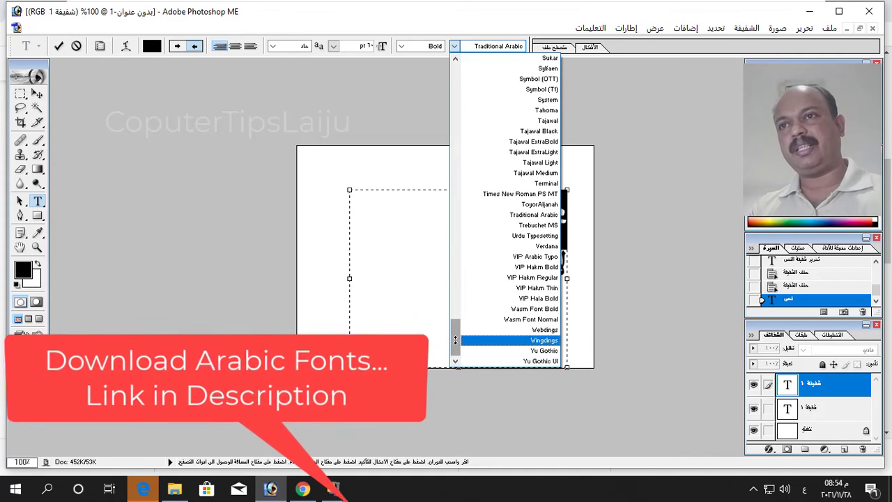
scroll(454, 339, "up", 1)
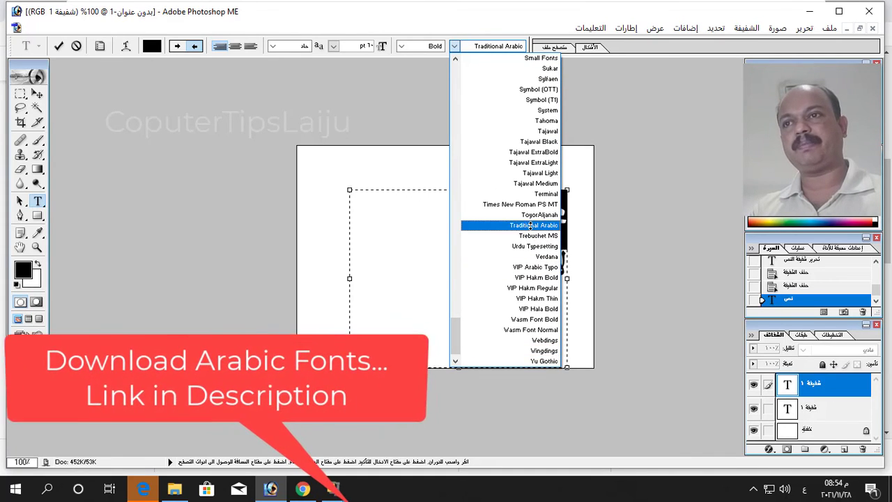
left_click(539, 141)
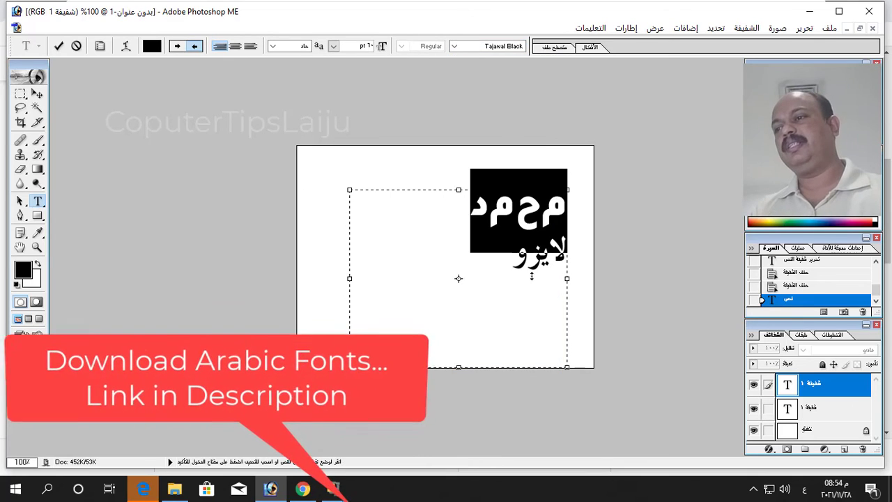
Try Sylfaen, undo it, then set the first line in VIP Hakm Thin.
left_click(454, 46)
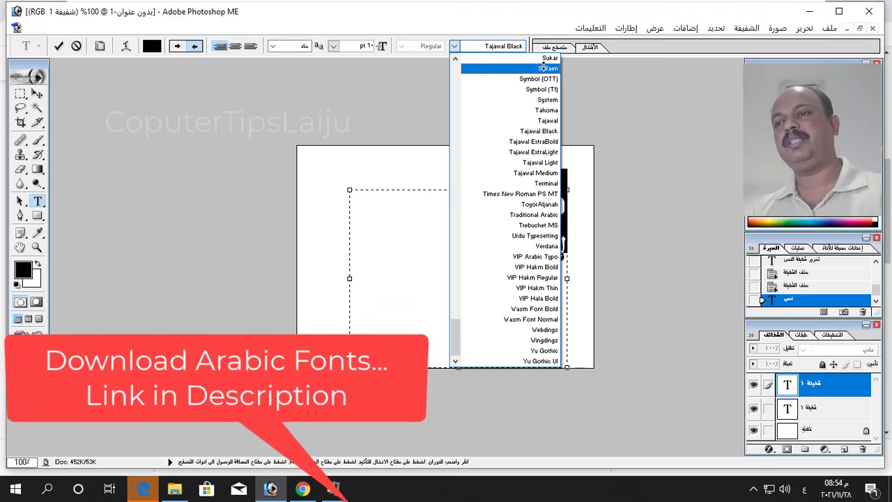
left_click(544, 67)
key("ctrl+z")
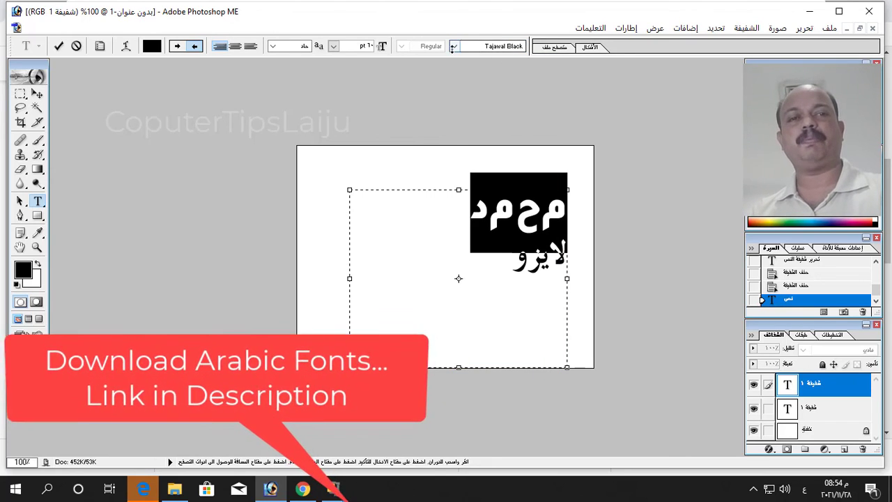
left_click(454, 46)
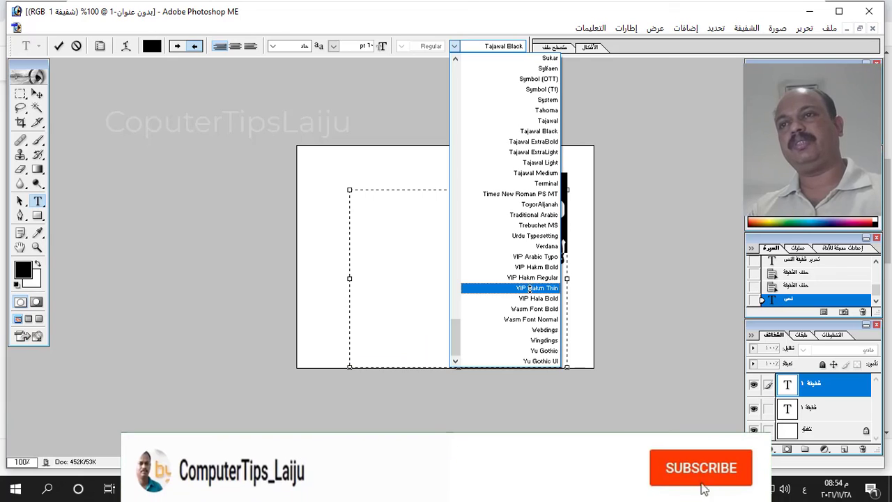
left_click(532, 281)
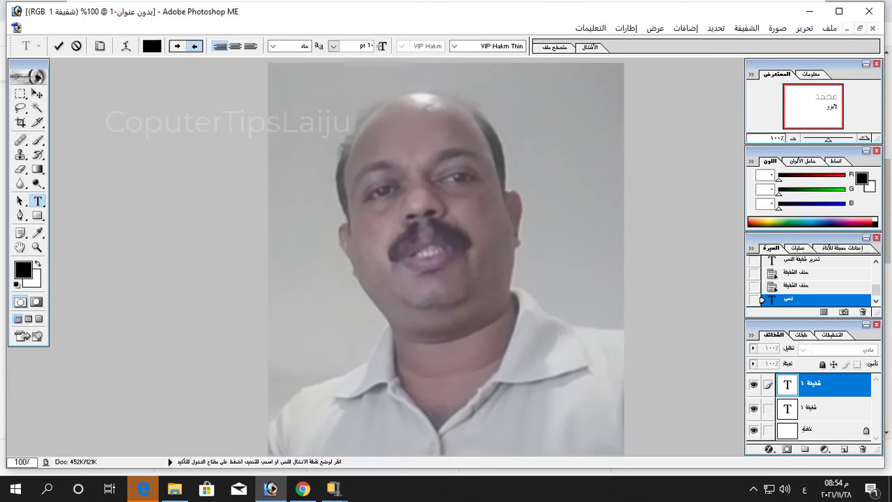
left_click(453, 46)
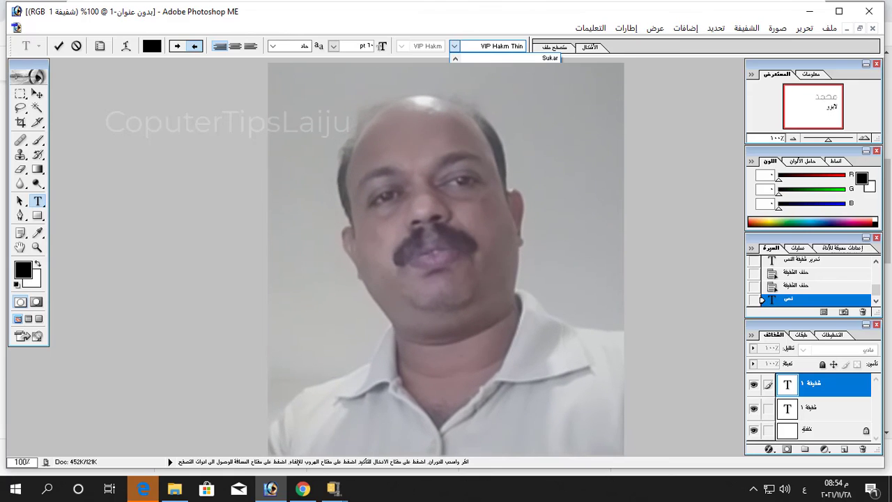